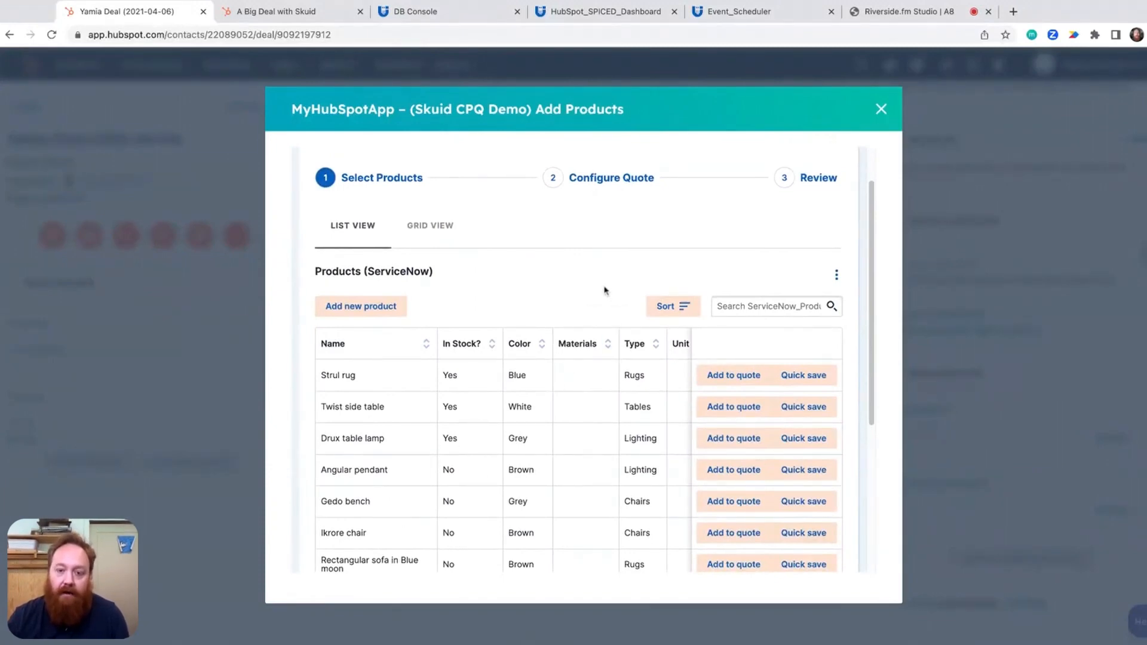
- Search the ServiceNow product list for "rug" and add the Strul rug and the Zig-zag rug to the quote
click(753, 301)
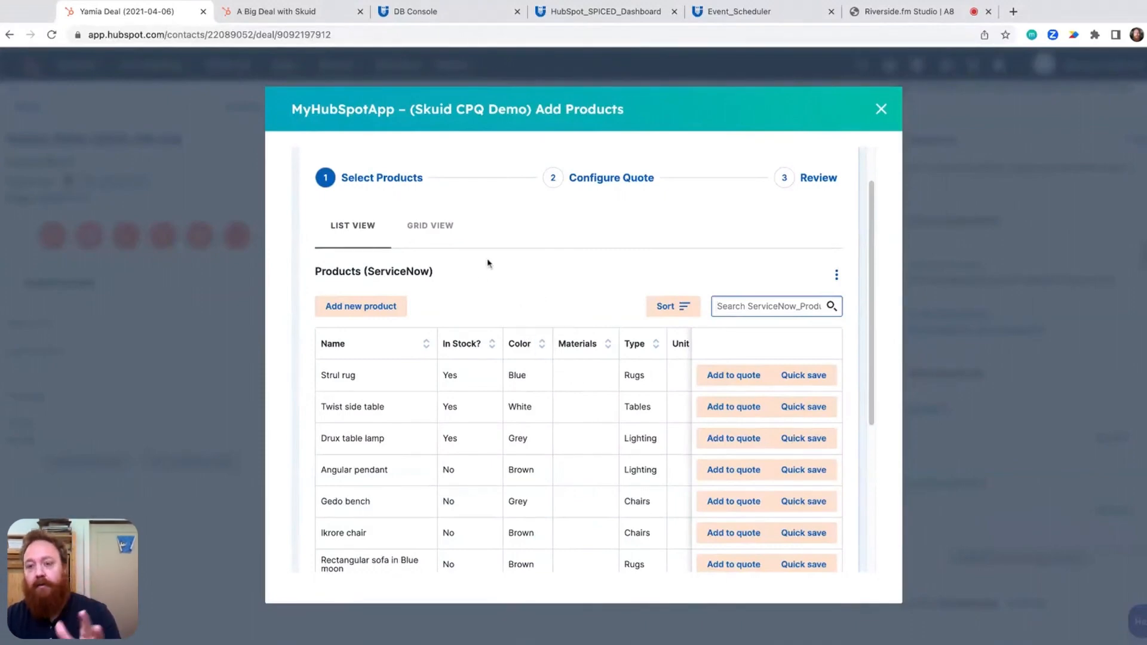
scroll(487, 298, down, 1)
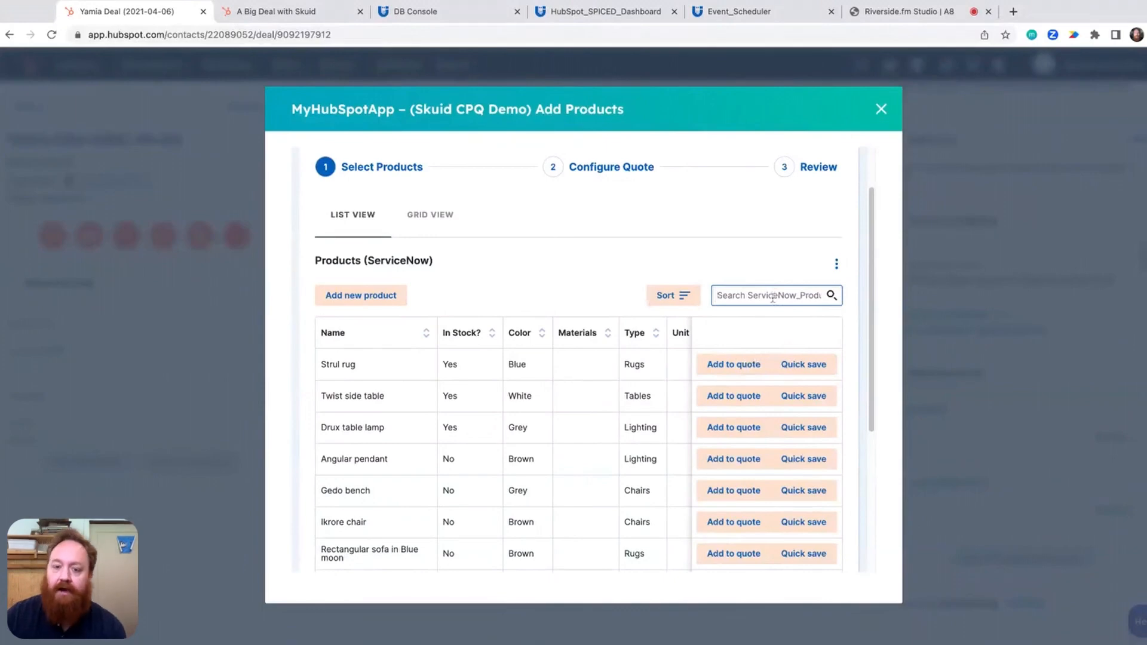
text(rug)
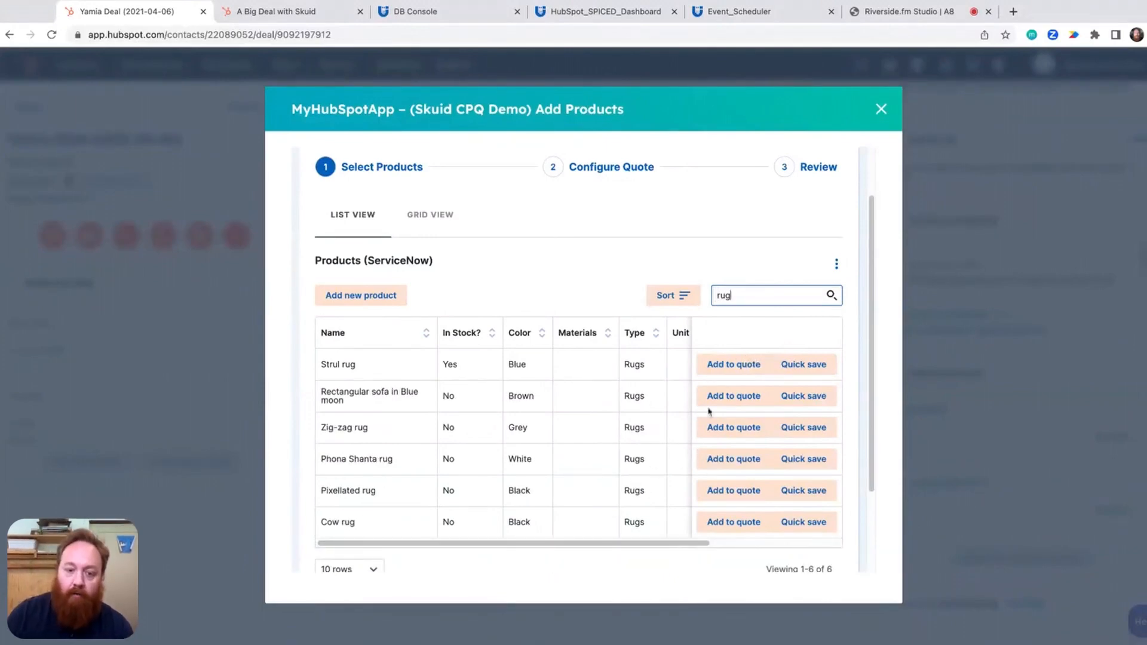
click(741, 367)
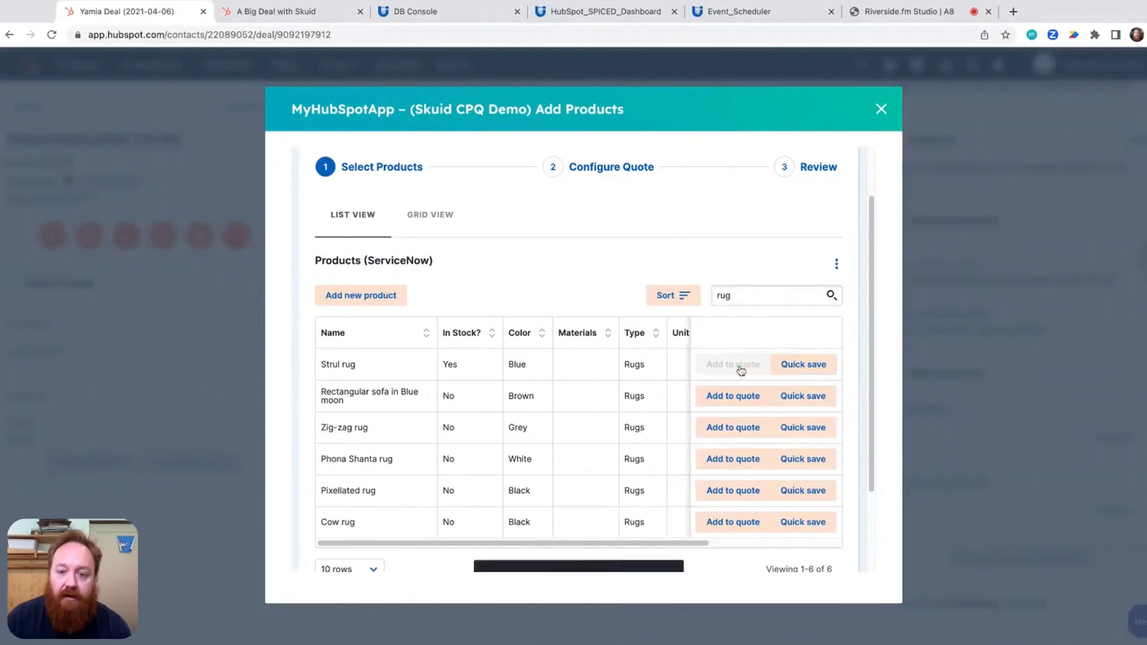
click(744, 429)
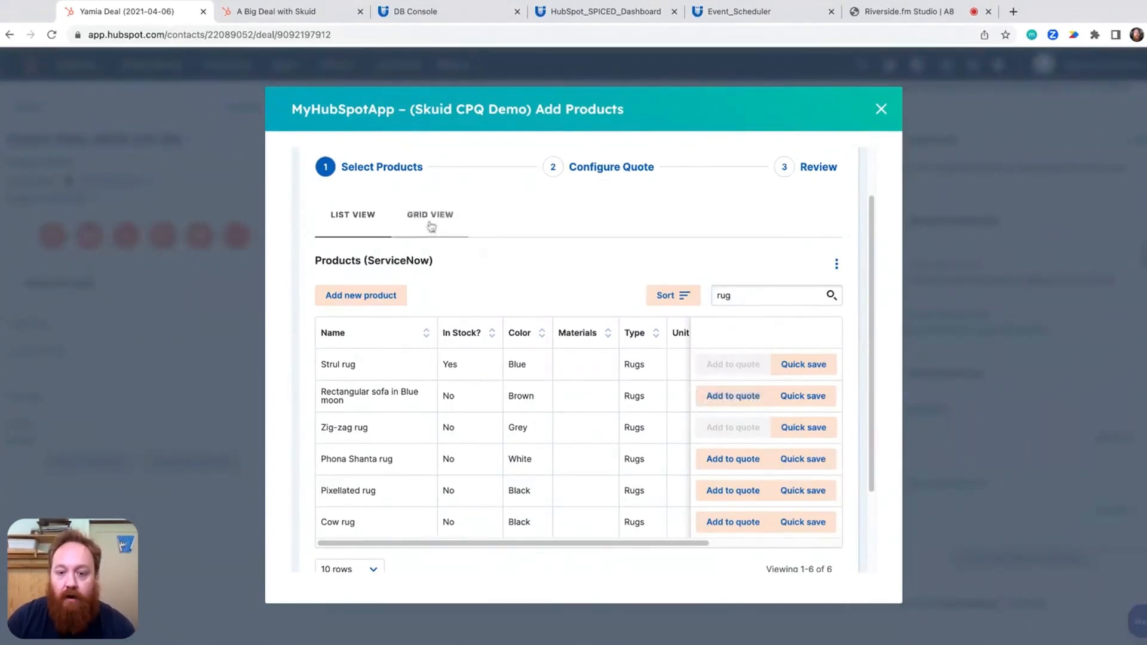
- Show the filtered rugs in grid view and examine the product cards with their prices, stock status and quote options
scroll(499, 420, down, 2)
scroll(498, 420, up, 4)
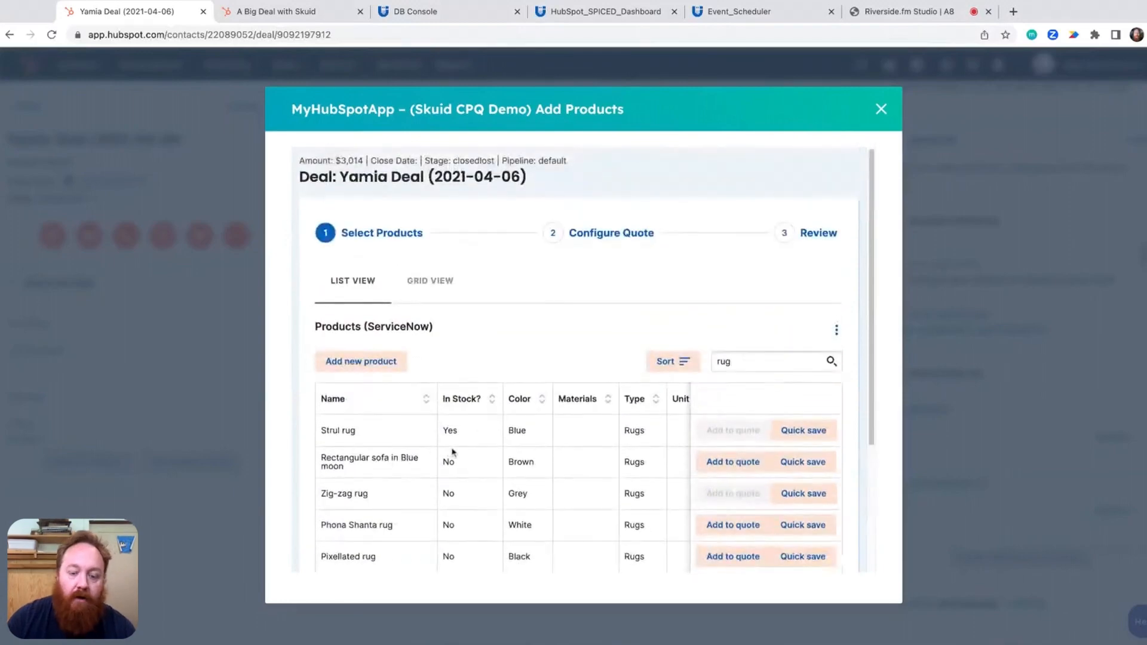
click(440, 285)
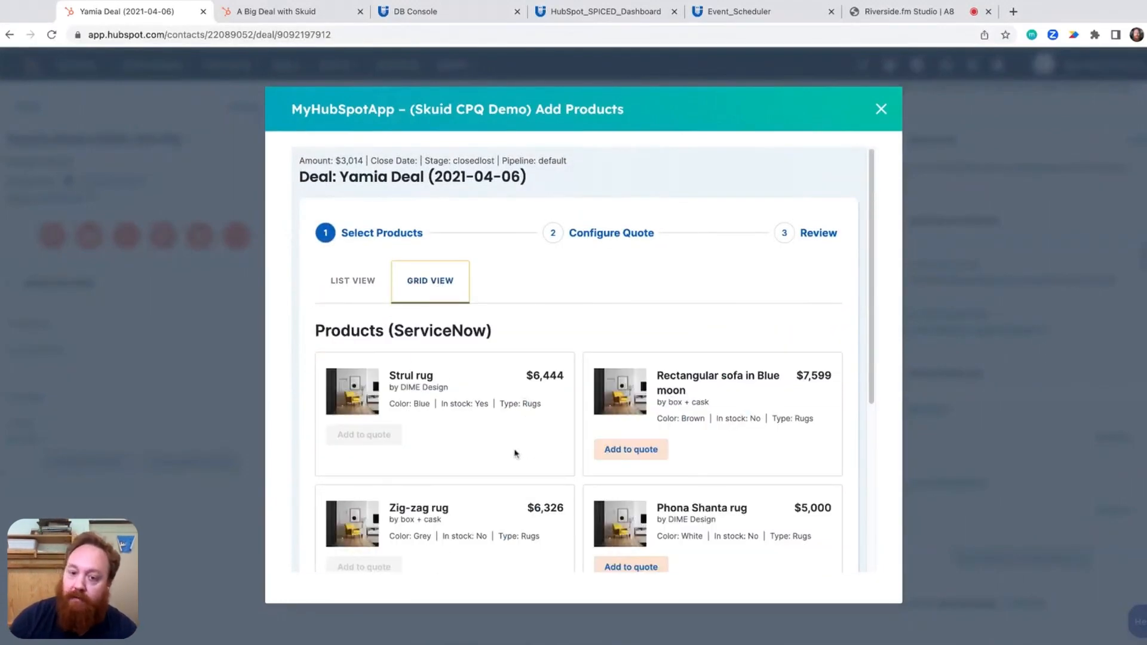
click(588, 320)
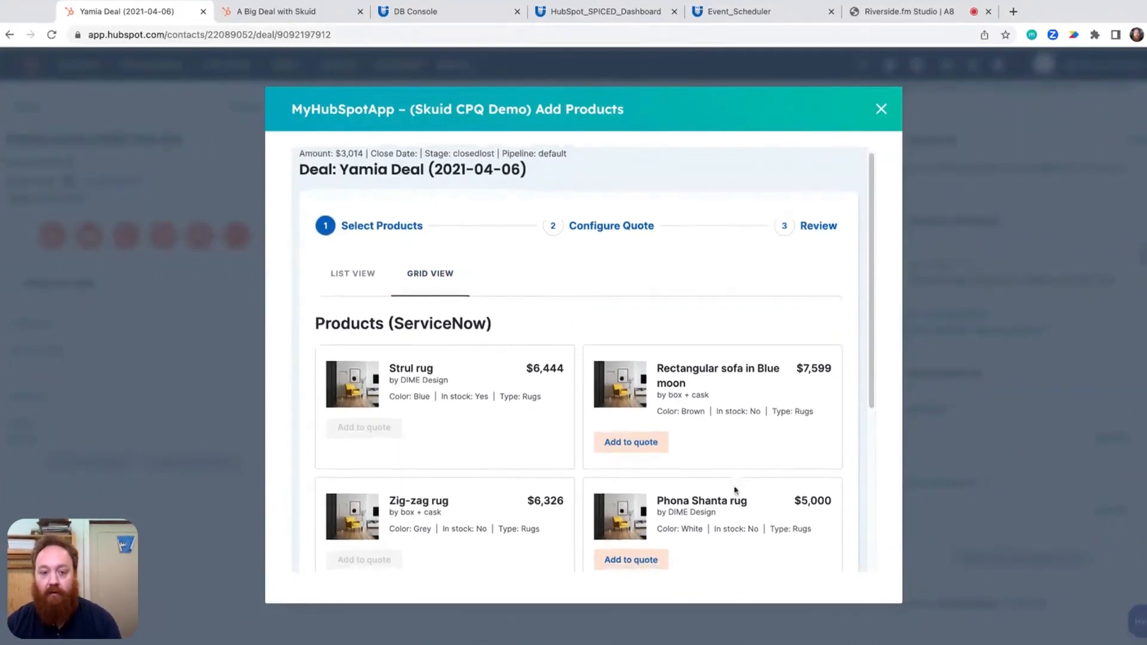
scroll(738, 490, down, 3)
scroll(673, 506, down, 2)
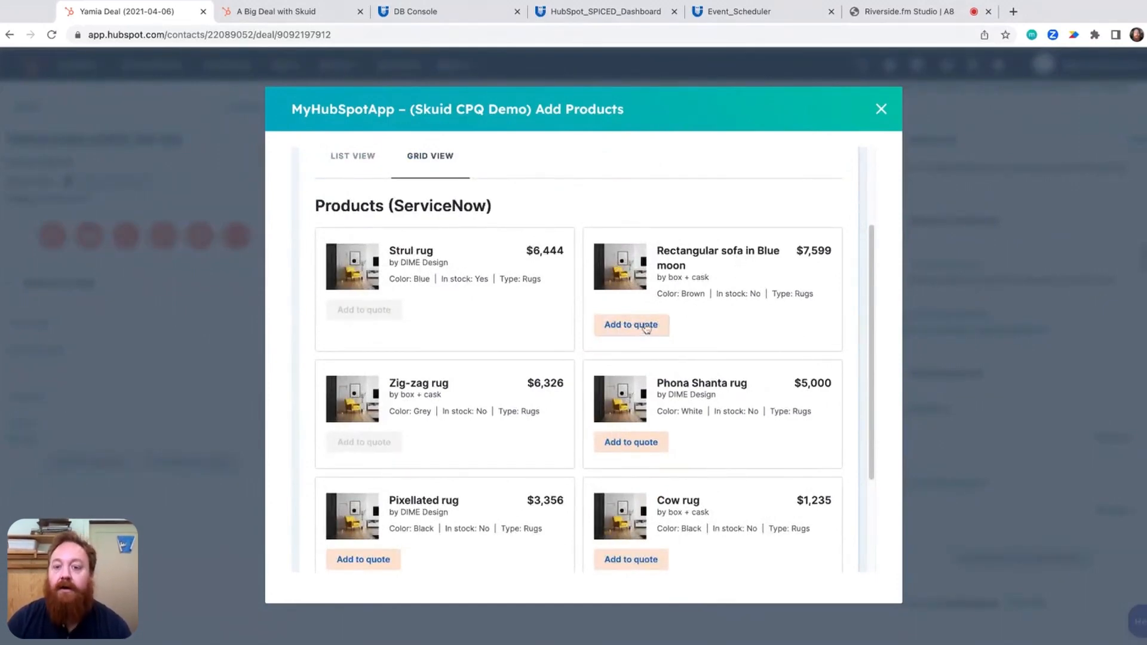
scroll(715, 353, down, 6)
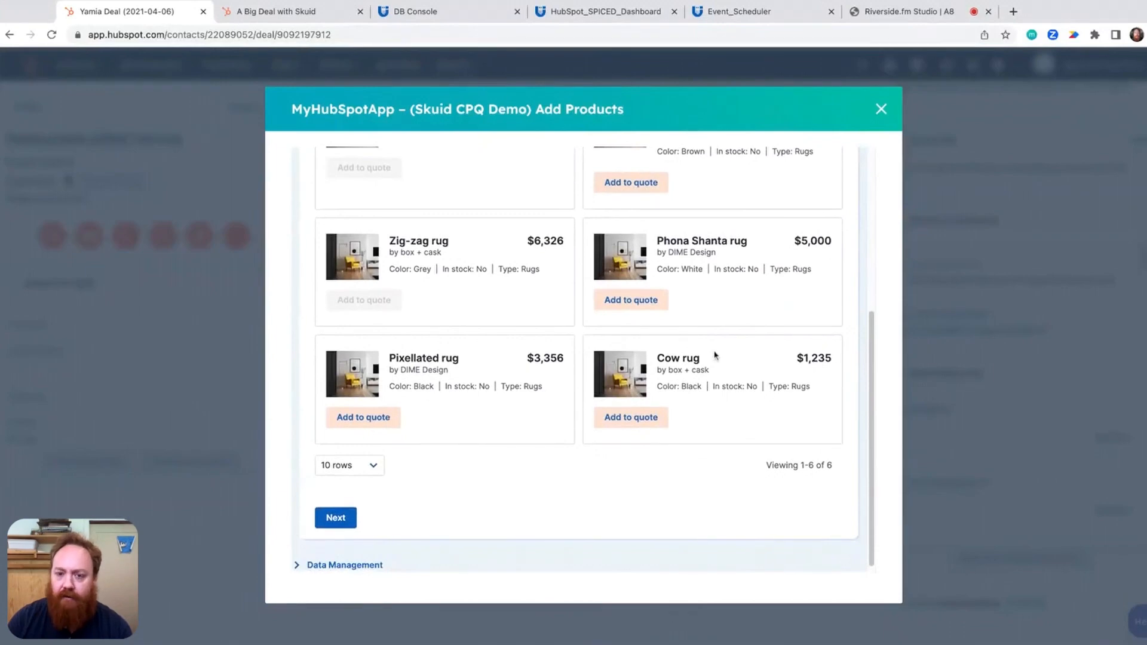
scroll(711, 359, up, 4)
scroll(705, 360, down, 3)
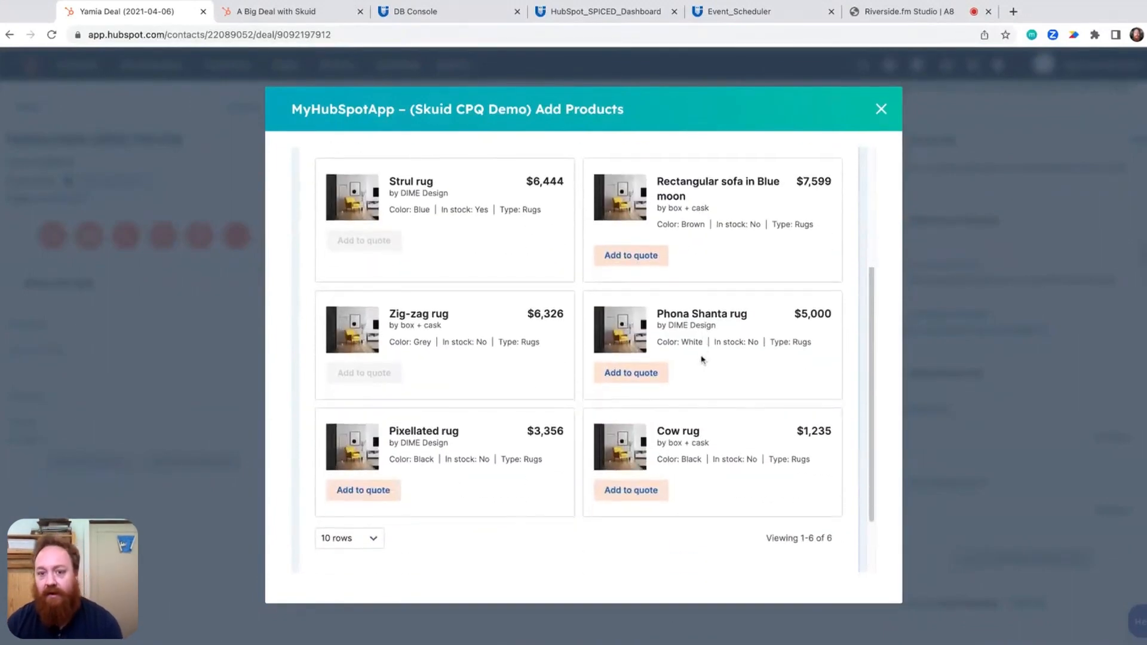
scroll(574, 502, down, 2)
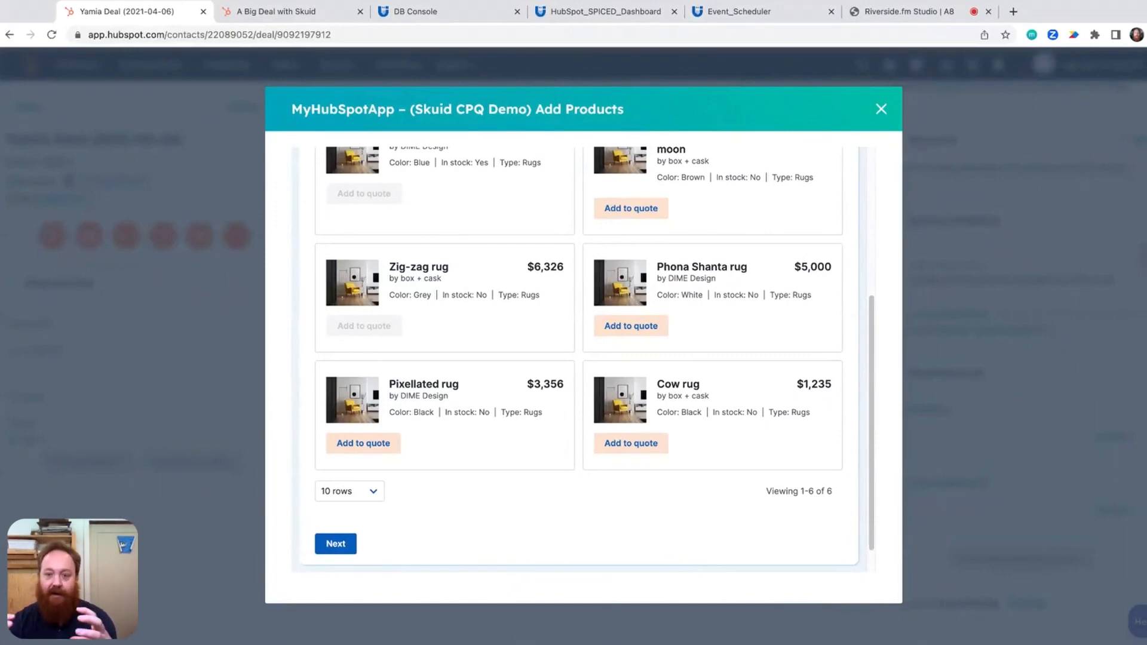
scroll(656, 453, up, 3)
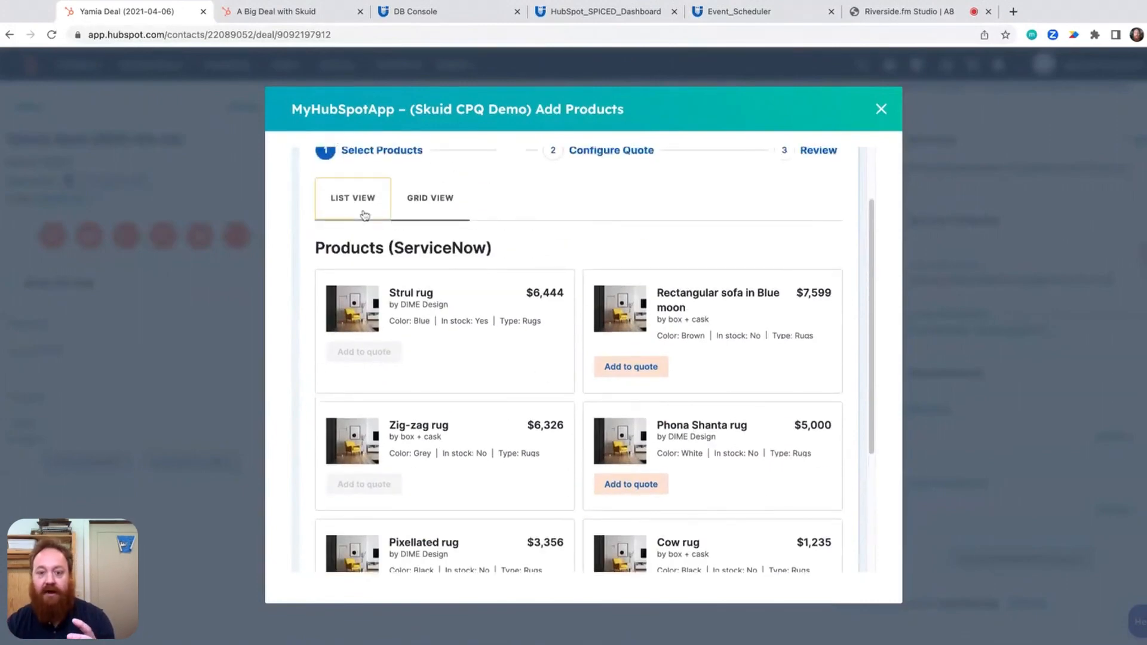
click(442, 198)
scroll(556, 321, down, 1)
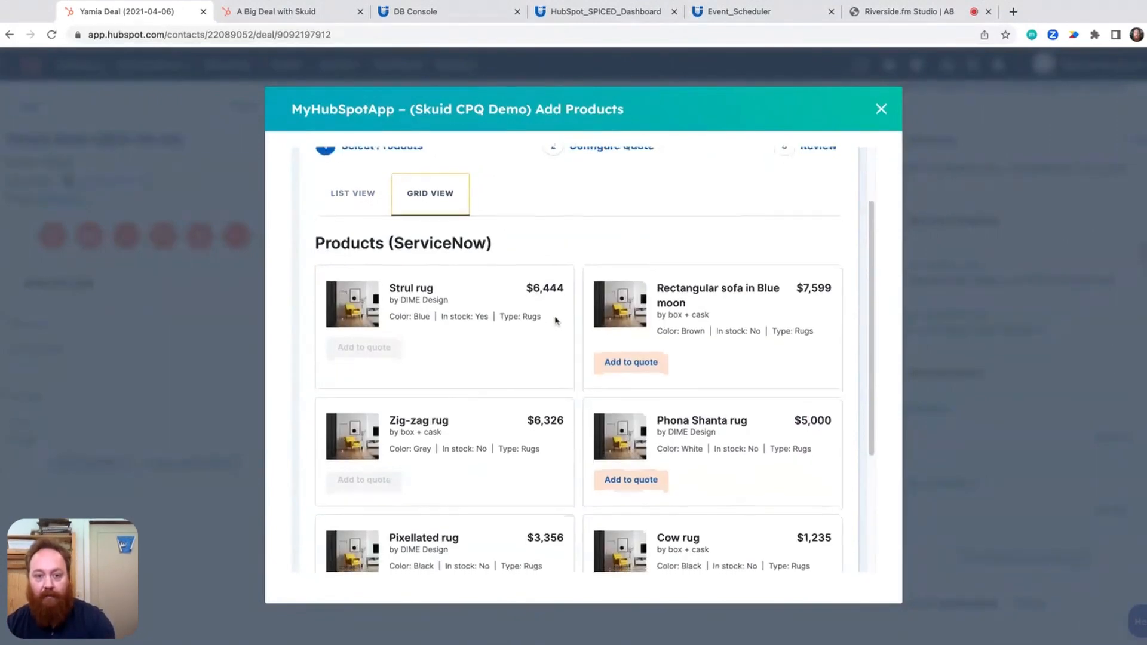
scroll(556, 321, down, 5)
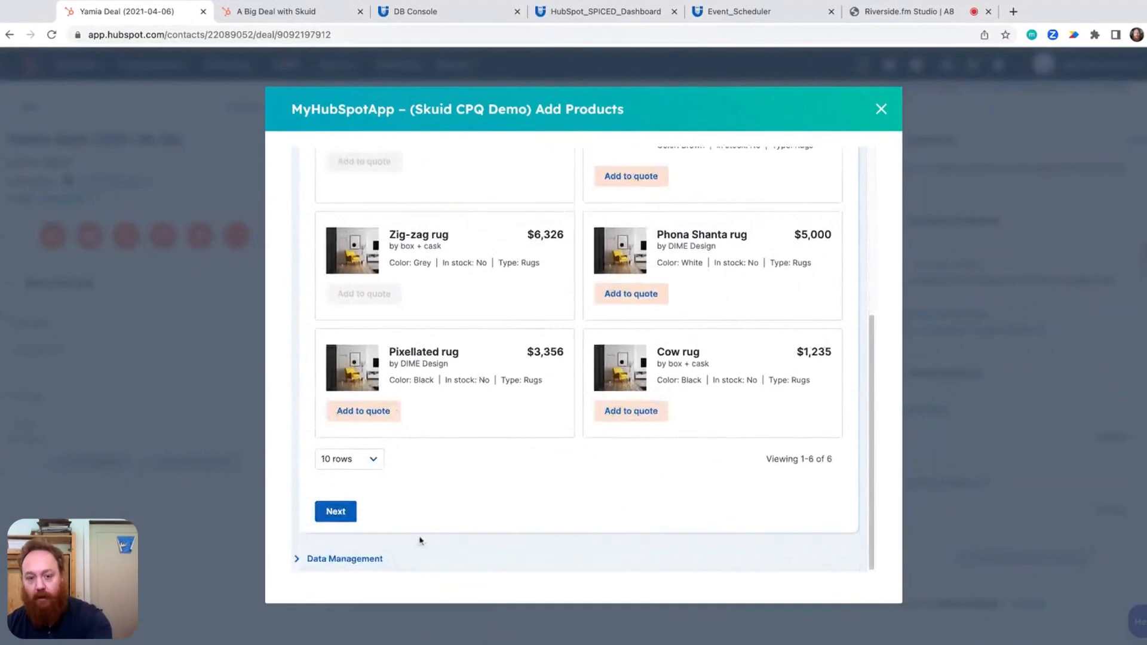
- Proceed to the Configure Quote stage and add the Zig-zag rug's Rug pad add-on to the quote
click(336, 512)
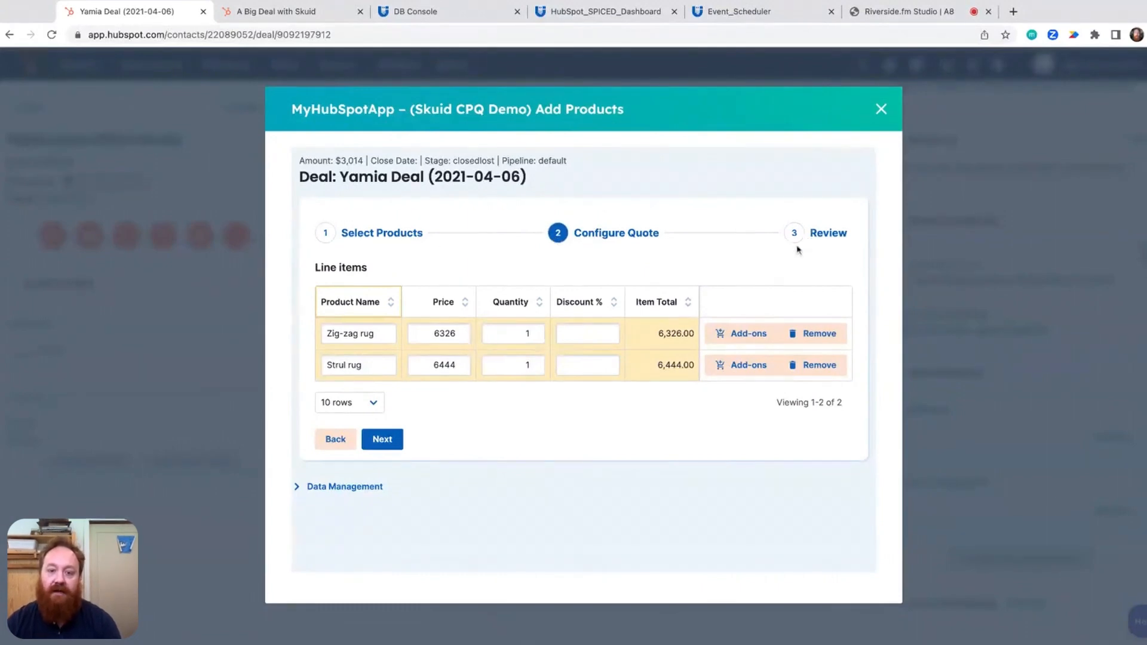
click(741, 333)
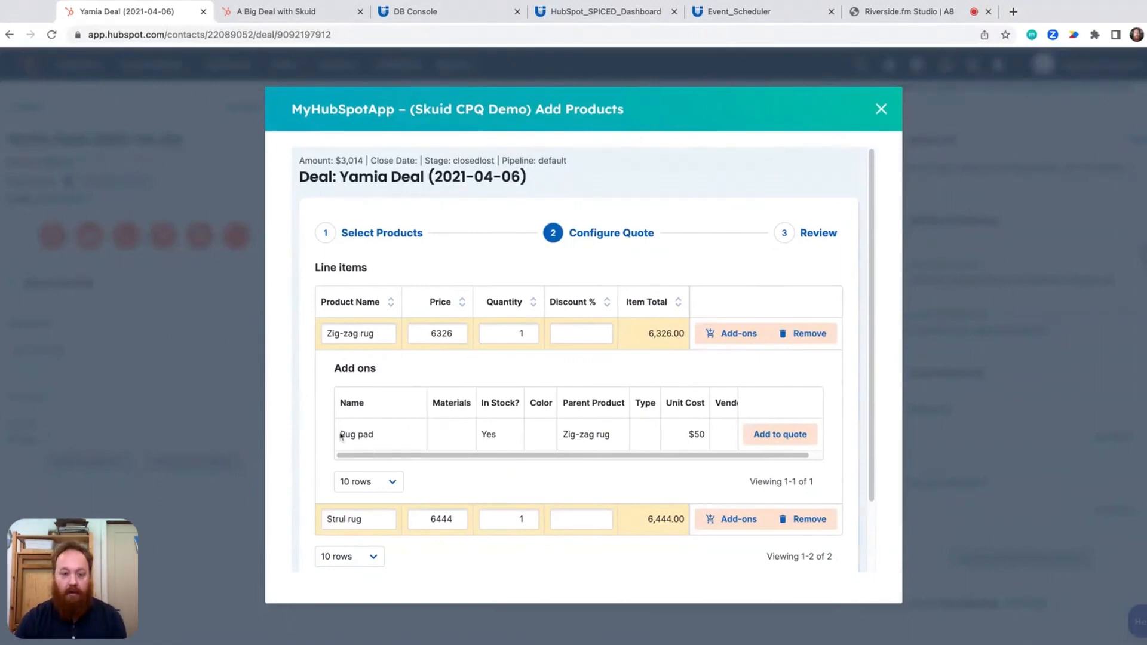
drag(340, 436, 380, 440)
click(353, 333)
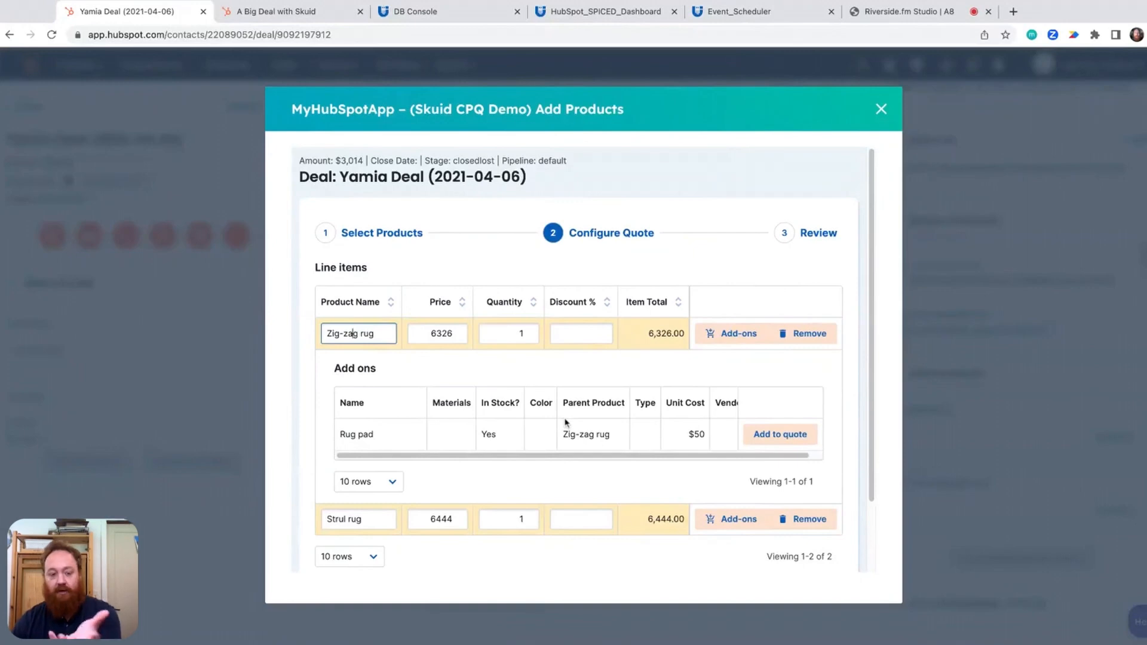
click(783, 435)
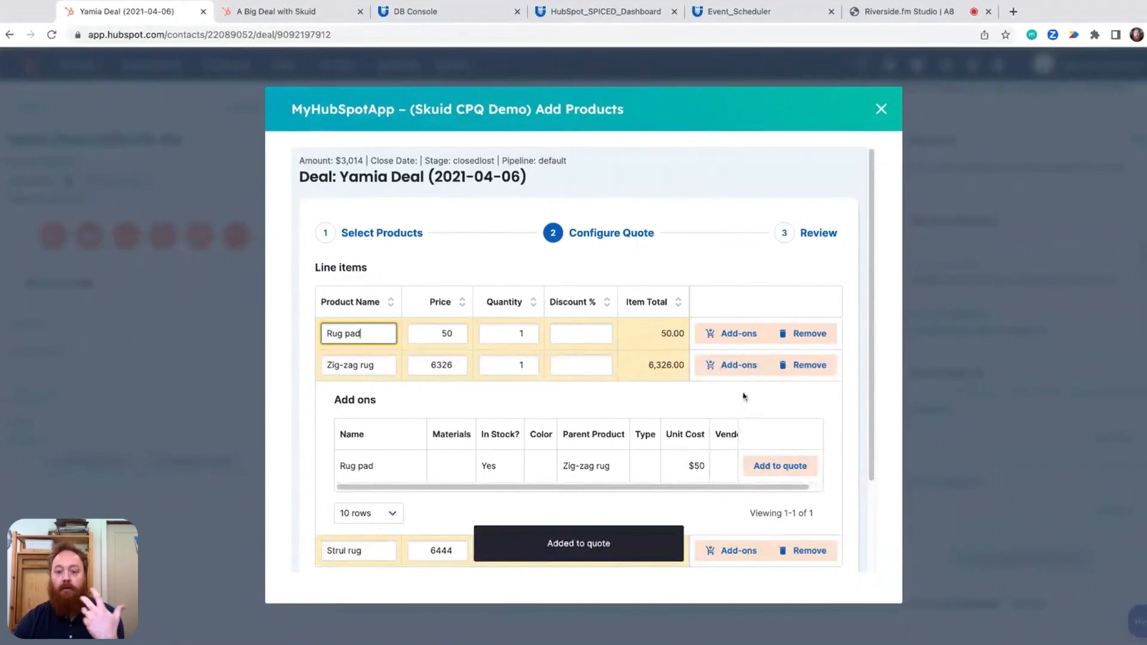
- Open the add-ons of the Strul rug line item and check which ones are offered
scroll(735, 404, down, 2)
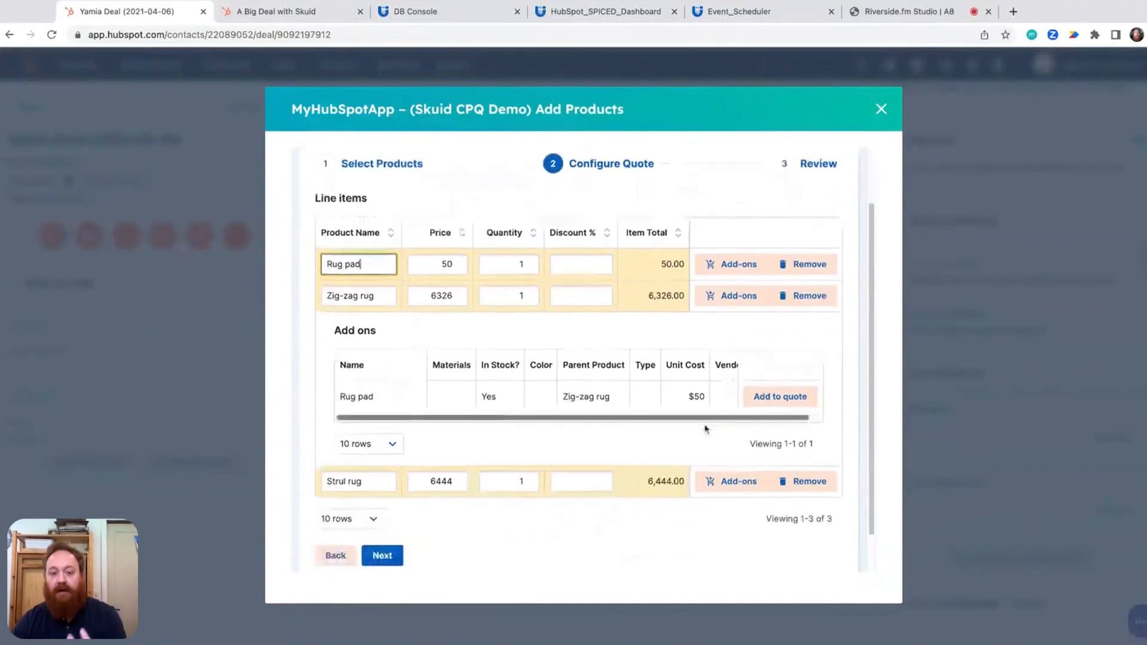
click(738, 482)
scroll(729, 478, down, 3)
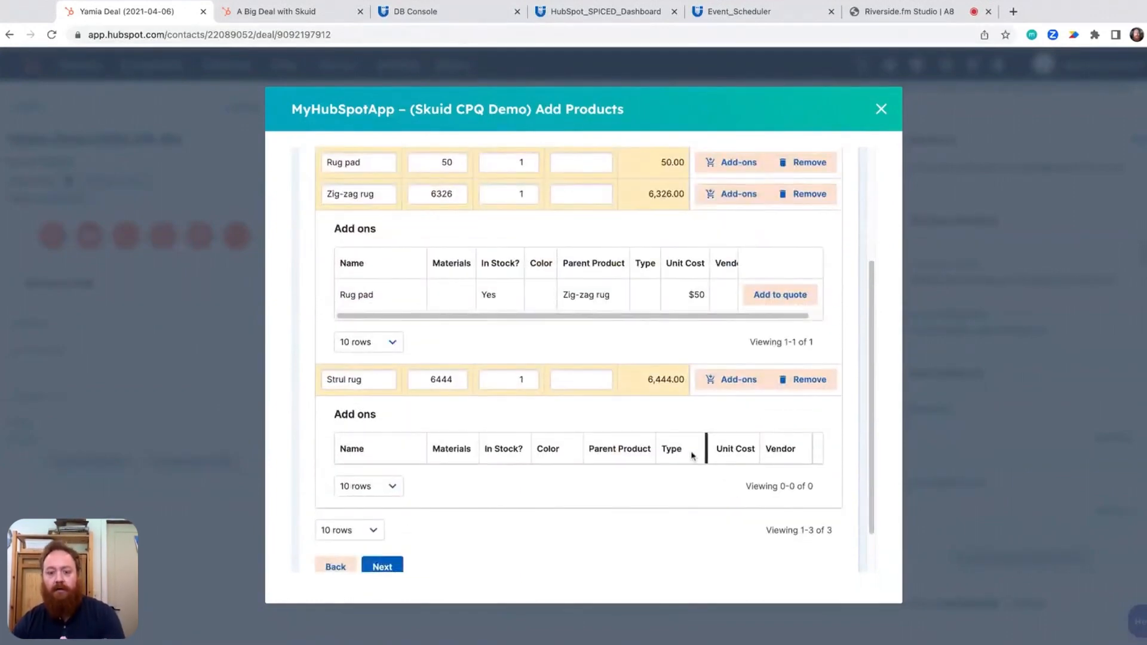
scroll(689, 454, up, 5)
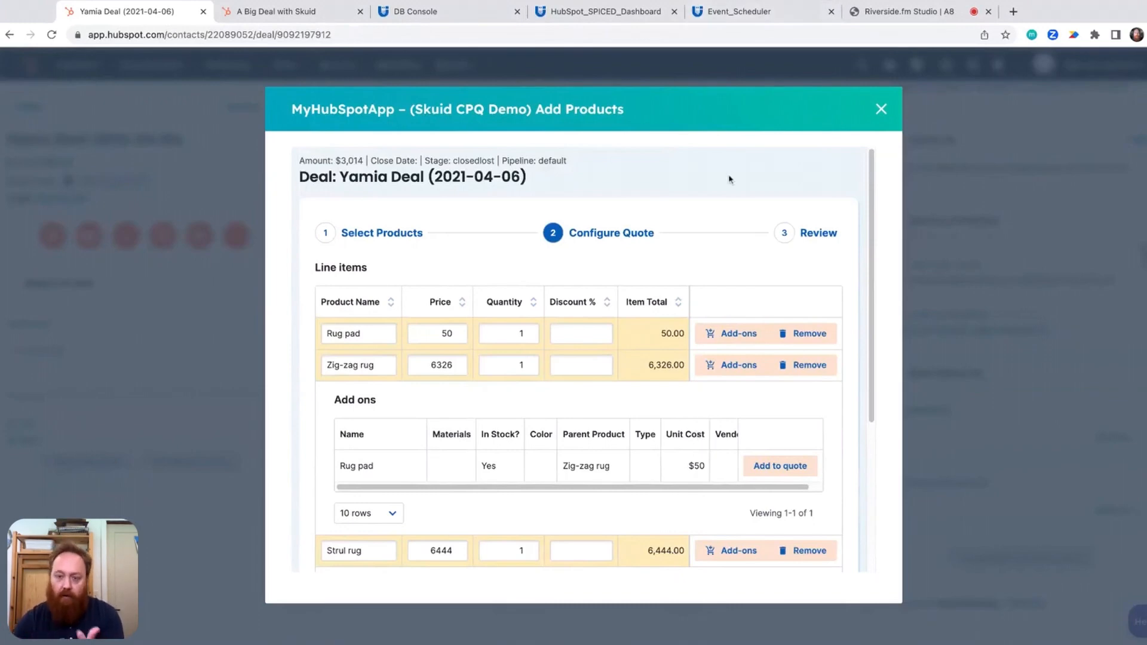
- Advance the quote to the Review stage and look over the deal details and line items
scroll(675, 212, down, 5)
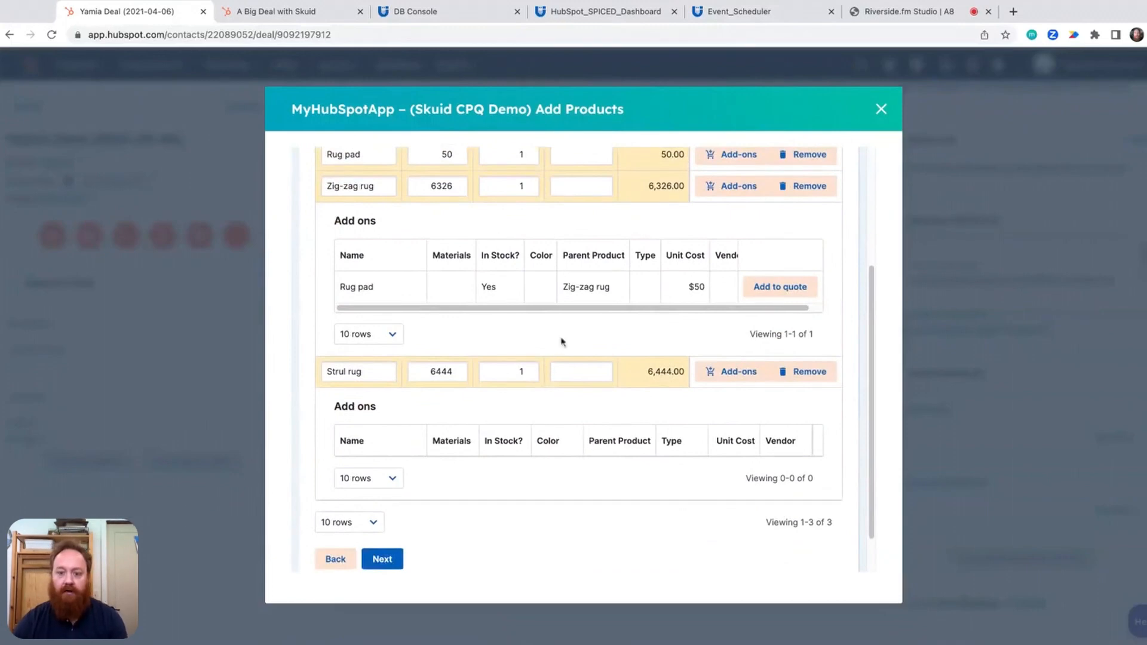
click(382, 558)
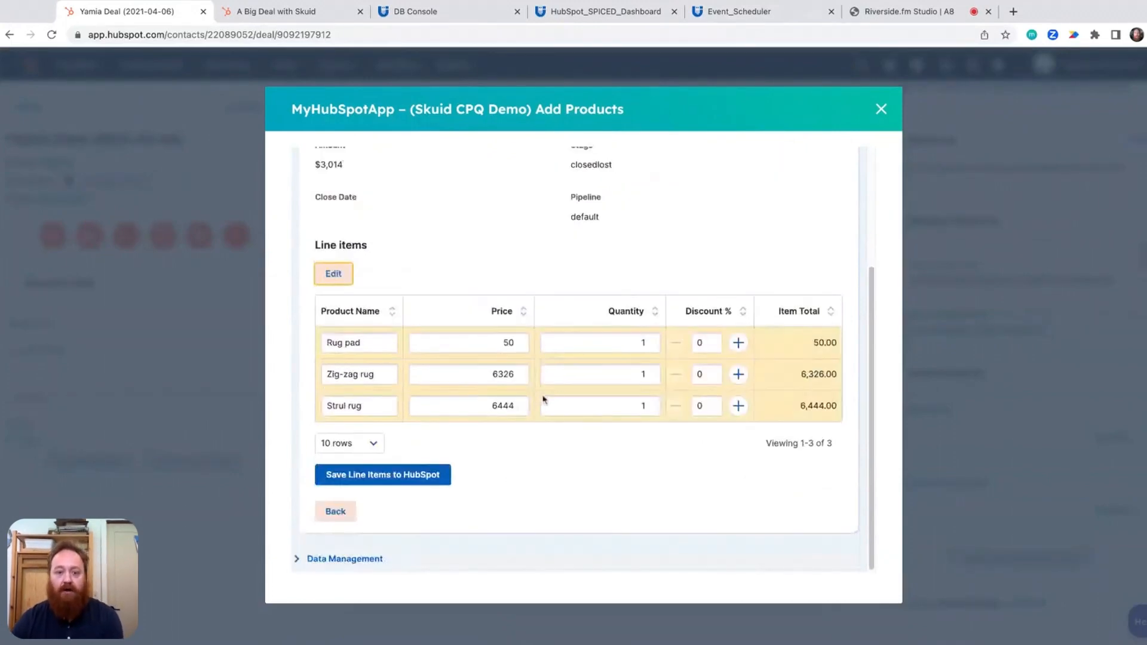
scroll(558, 393, up, 2)
scroll(558, 393, up, 2)
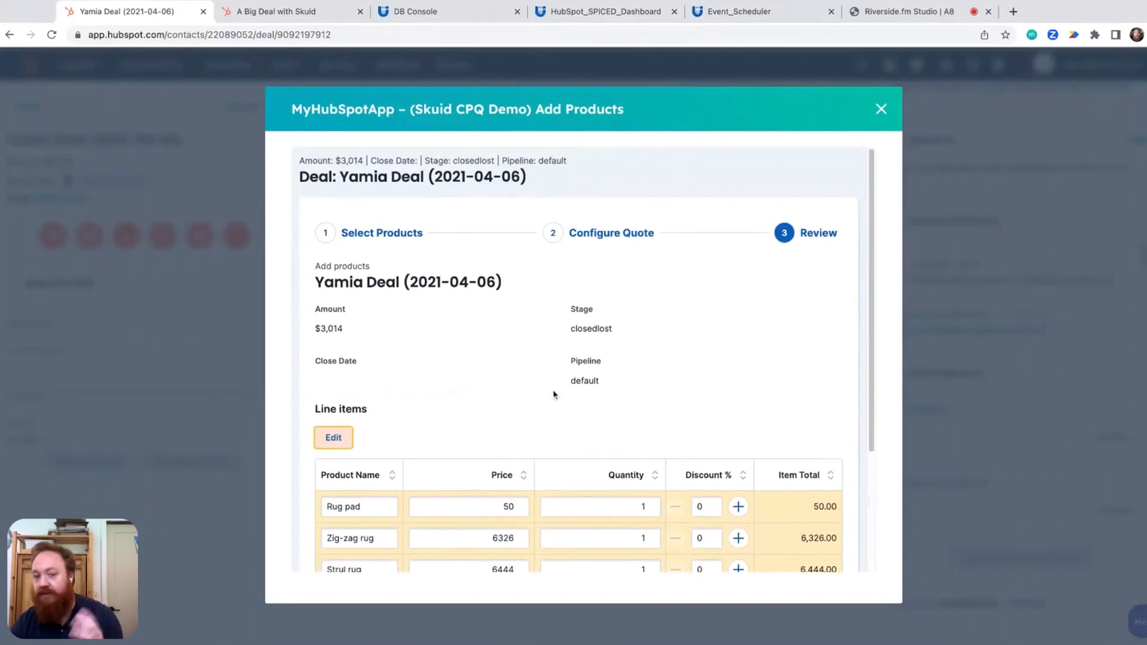
scroll(550, 396, down, 3)
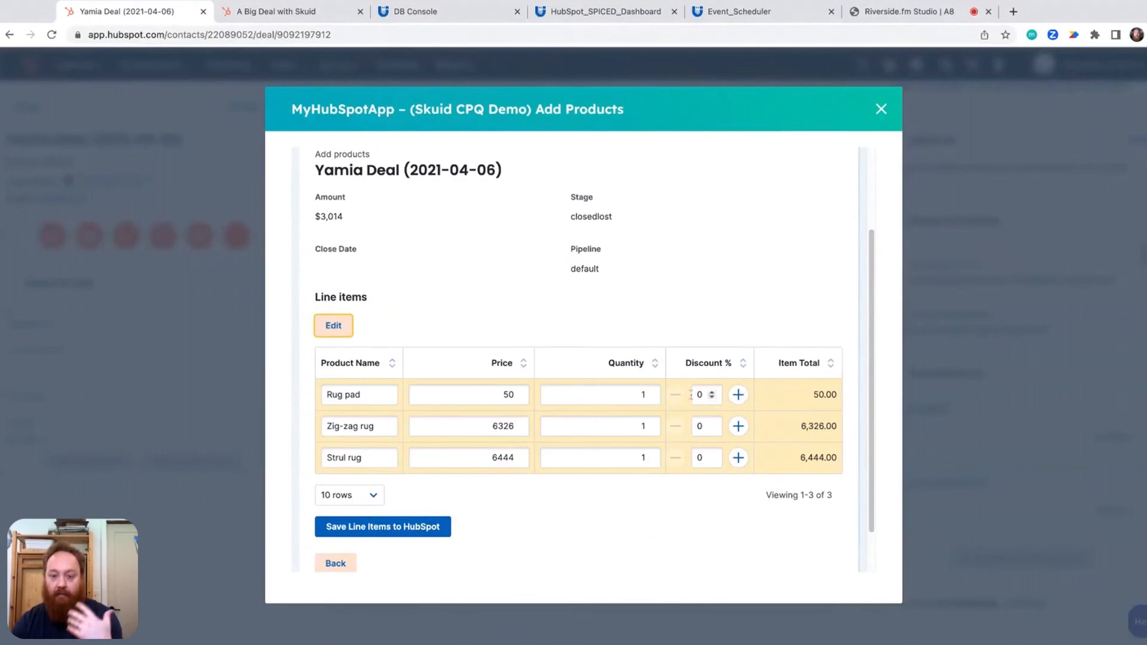
- Set the quantity to 3 for the Rug pad and 2 for the Zig-zag rug, and save the line items to HubSpot
click(654, 395)
click(650, 392)
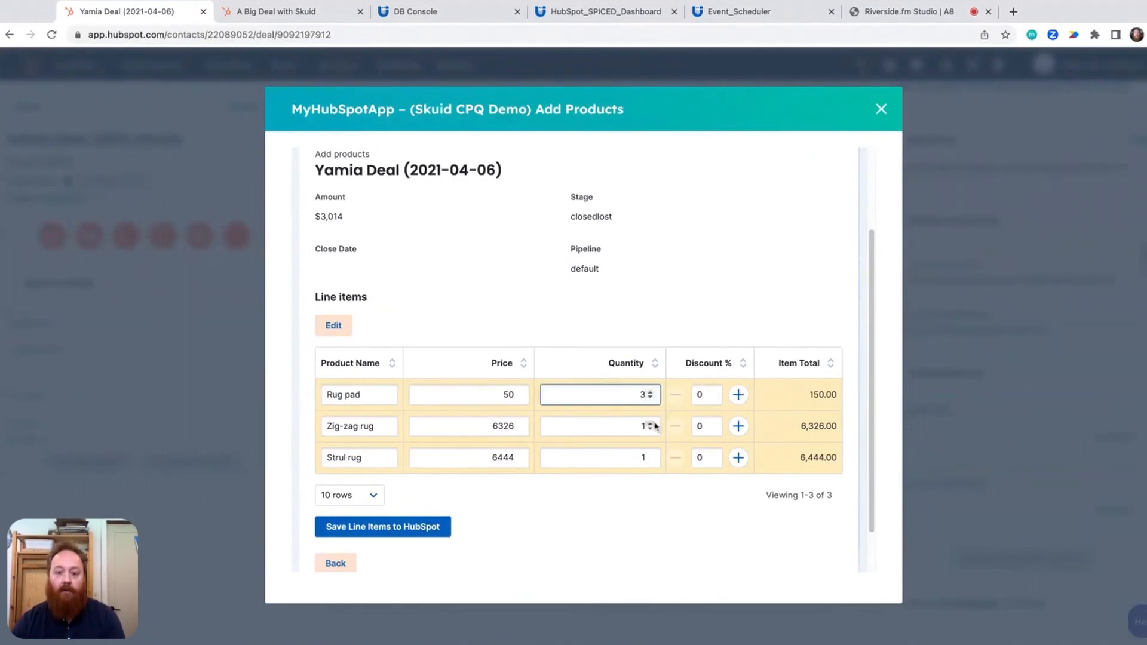
click(650, 423)
click(599, 548)
scroll(466, 538, down, 1)
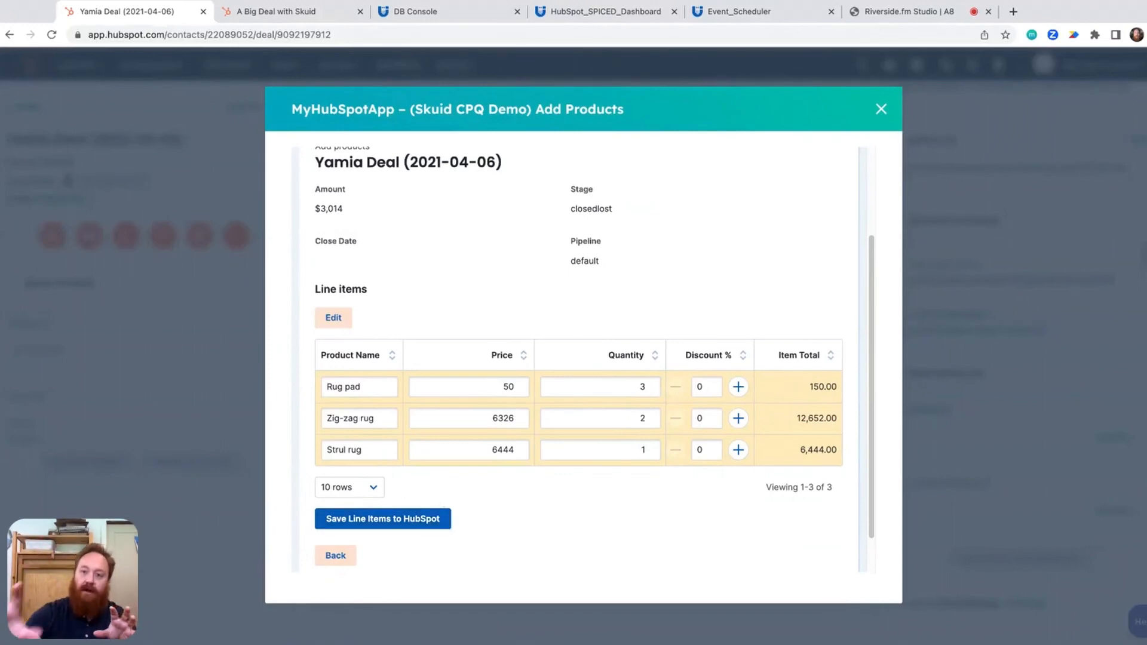
click(422, 525)
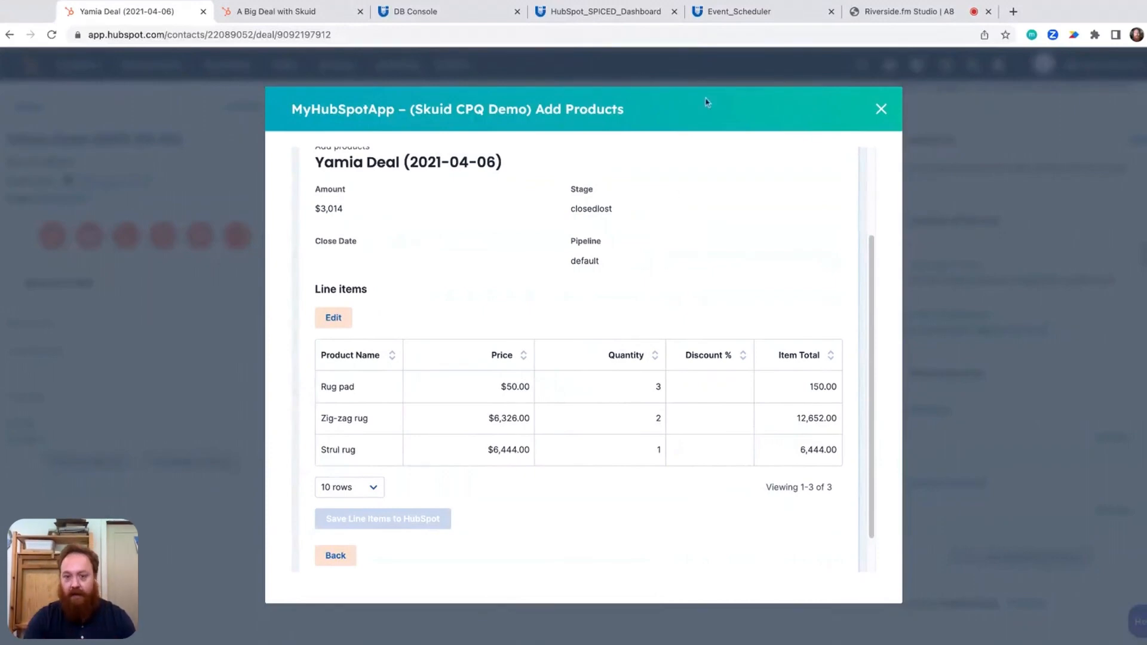
- Close the Add Products dialog, reload the deal record and find its associated line items
click(882, 111)
click(56, 38)
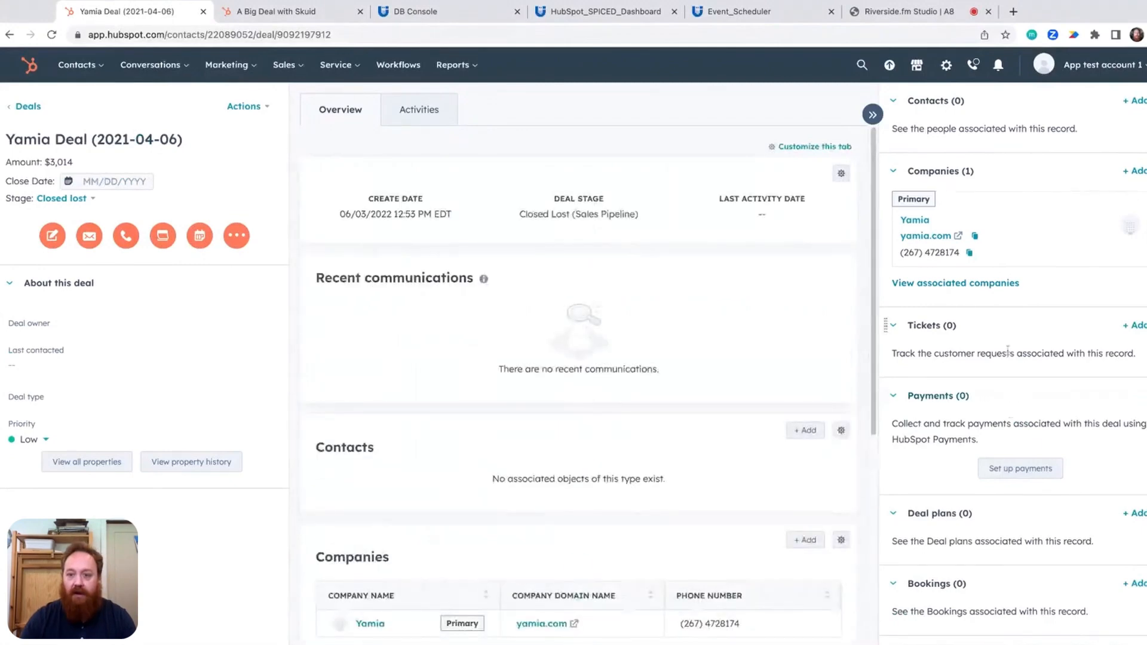
scroll(1008, 352, down, 4)
scroll(1008, 356, down, 5)
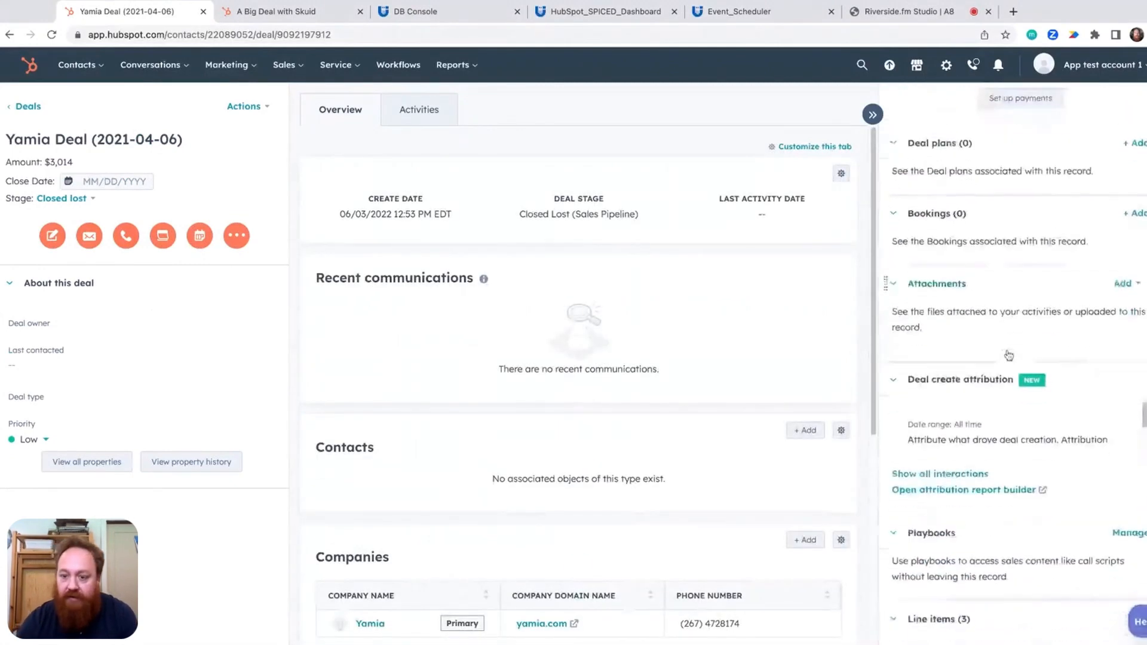